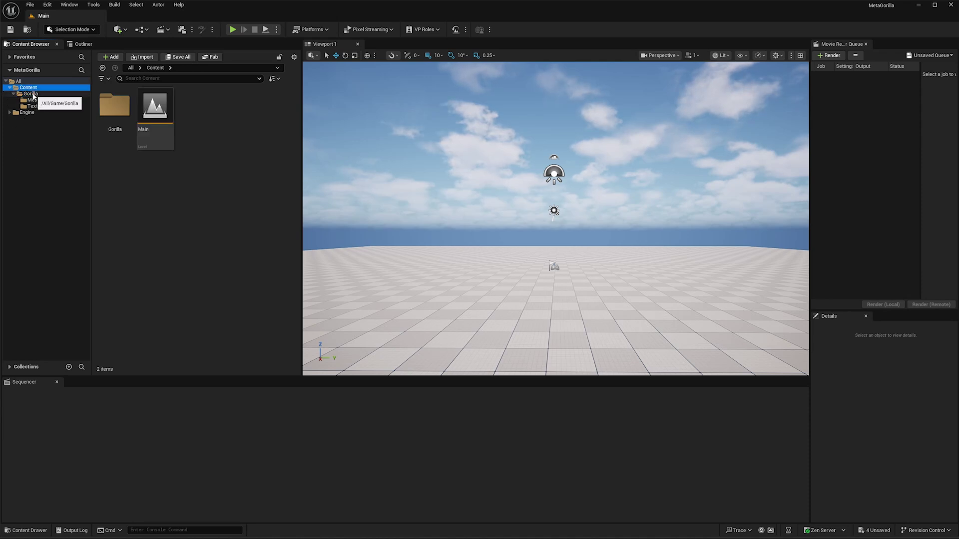
Create a MetaHuman Character asset named Gorilla in the Gorilla content folder.
{"action": "left_click", "coordinate": [31, 94]}
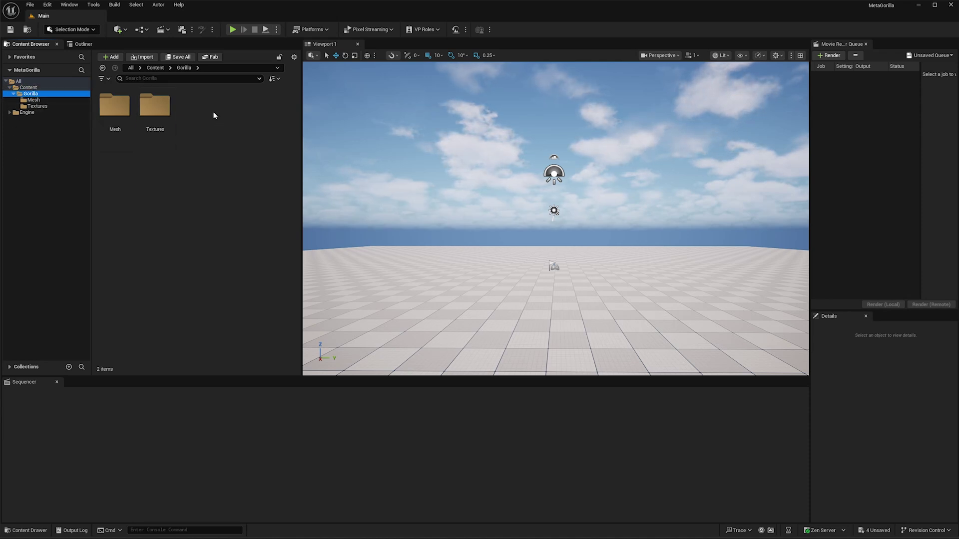
{"action": "right_click", "coordinate": [213, 115]}
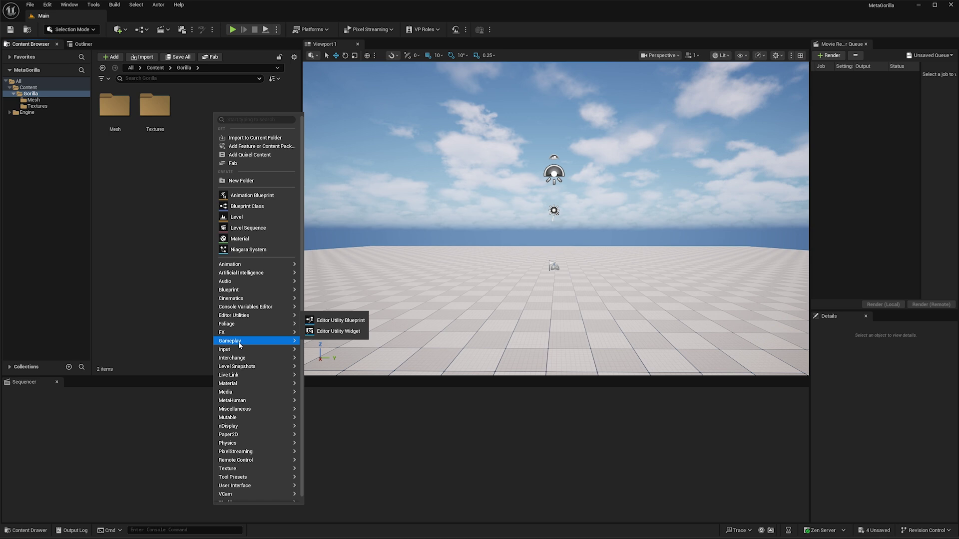
{"action": "mouse_move", "coordinate": [241, 401]}
{"action": "left_click", "coordinate": [352, 439]}
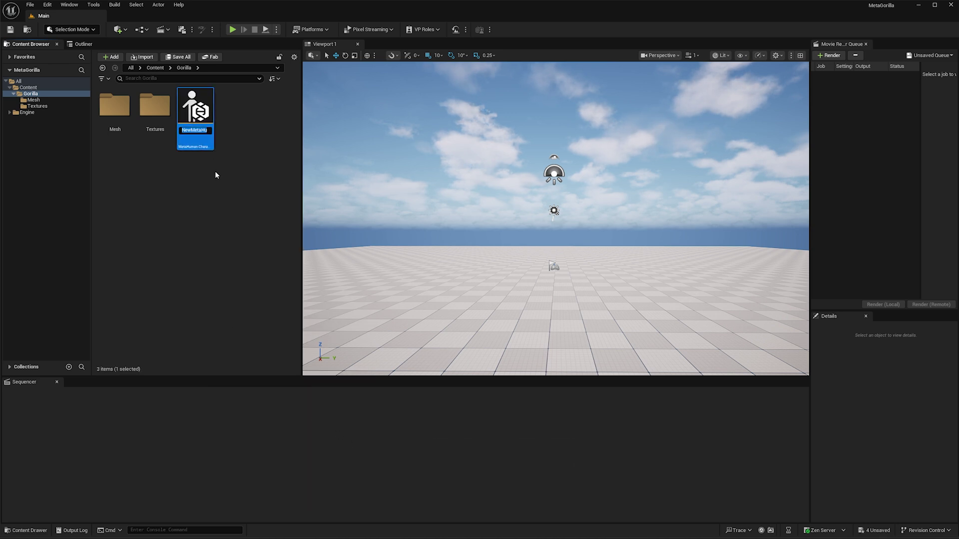
{"action": "type", "text": "Gorilla"}
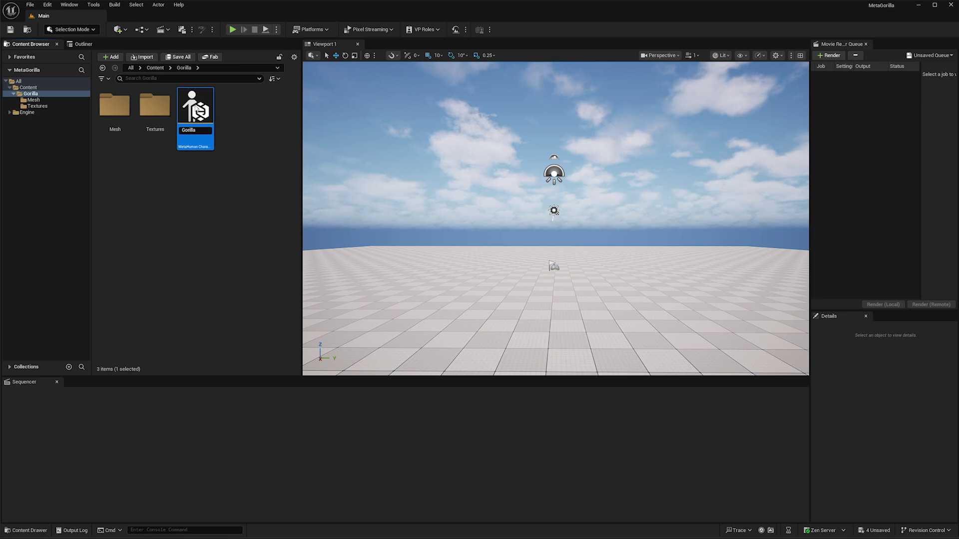
{"action": "key", "text": "Return"}
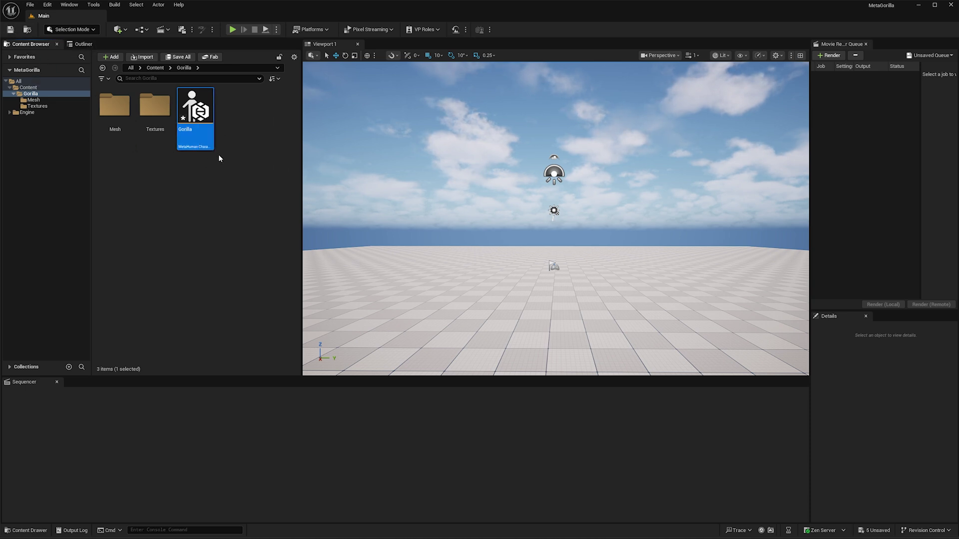
Open the Gorilla character for editing and fit its window beside the content browser at full screen height.
{"action": "double_click", "coordinate": [194, 100]}
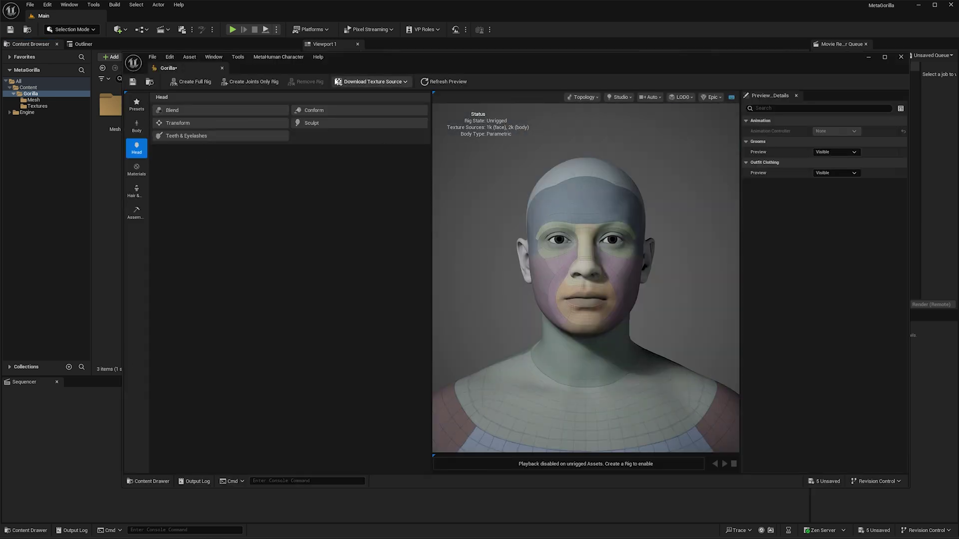
{"action": "left_click_drag", "start_coordinate": [428, 63], "coordinate": [478, 20]}
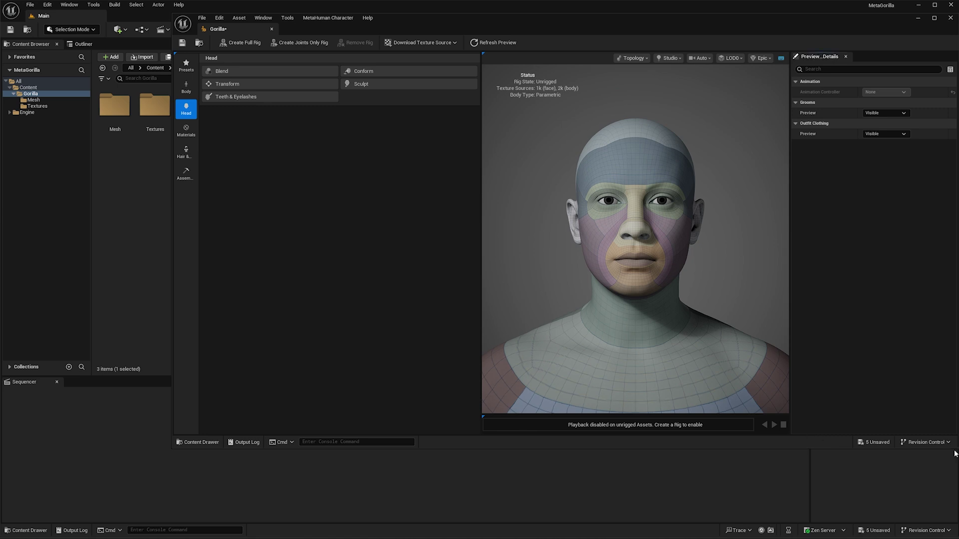
{"action": "left_click_drag", "start_coordinate": [952, 449], "coordinate": [951, 536]}
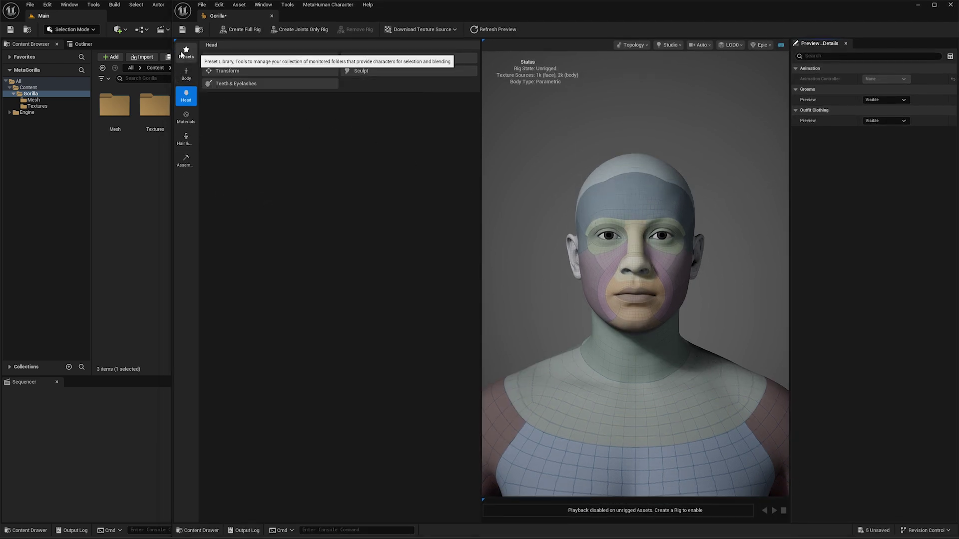
Bring the whole character into view and set the body's Conform tool to From Template.
{"action": "scroll", "coordinate": [651, 268], "scroll_direction": "down", "scroll_amount": 5}
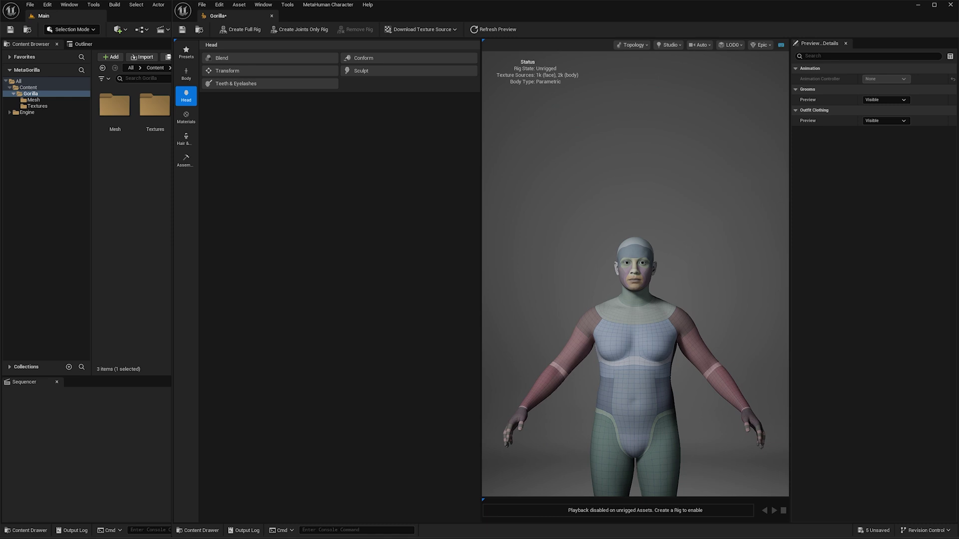
{"action": "scroll", "coordinate": [659, 151], "scroll_direction": "up", "scroll_amount": 3}
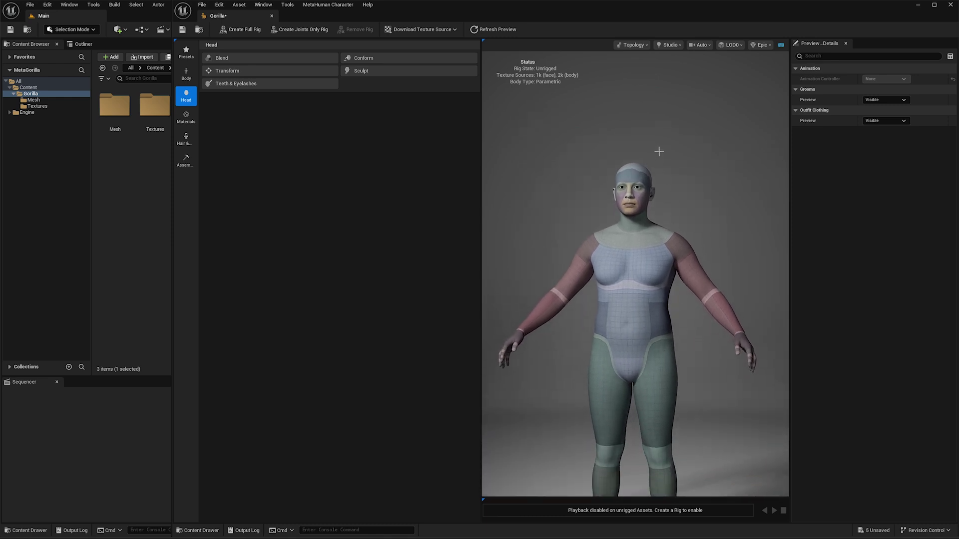
{"action": "middle_click_drag", "start_coordinate": [659, 151], "coordinate": [658, 136]}
{"action": "left_click_drag", "start_coordinate": [669, 237], "coordinate": [660, 240]}
{"action": "left_click", "coordinate": [186, 74]}
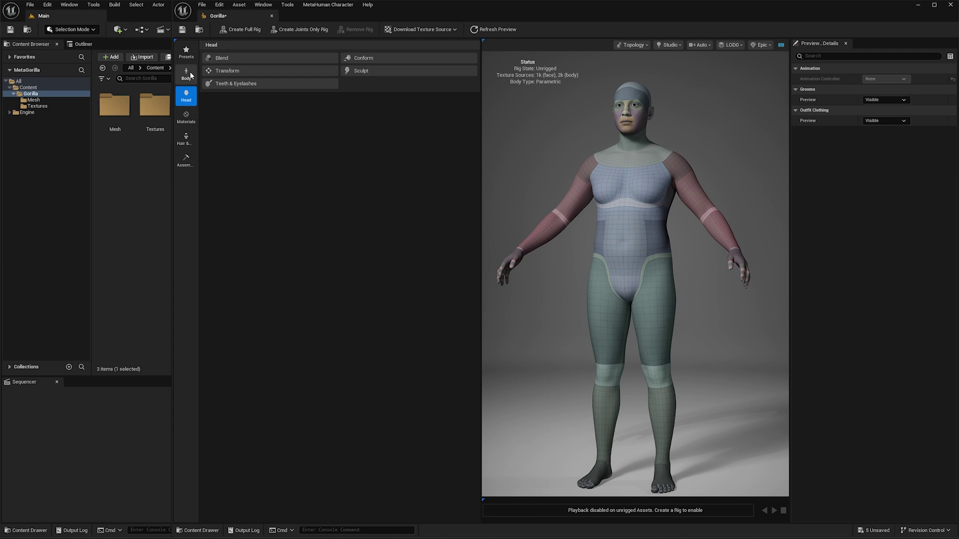
{"action": "left_click", "coordinate": [294, 58]}
{"action": "left_click", "coordinate": [370, 58]}
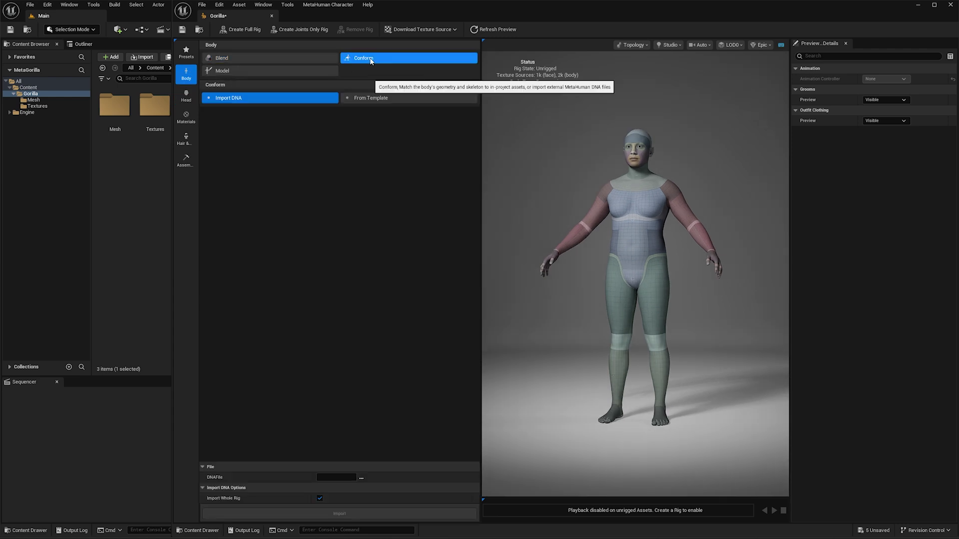
{"action": "left_click", "coordinate": [370, 98]}
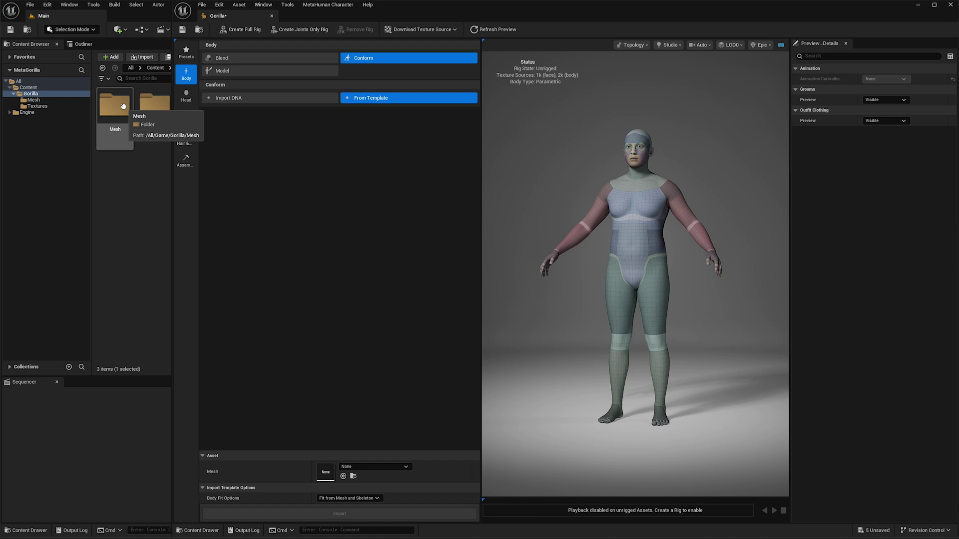
Assign the GorillaMeshZupArmsUp mesh from the Mesh folder as the body template and import it.
{"action": "double_click", "coordinate": [115, 104]}
{"action": "left_click", "coordinate": [113, 105]}
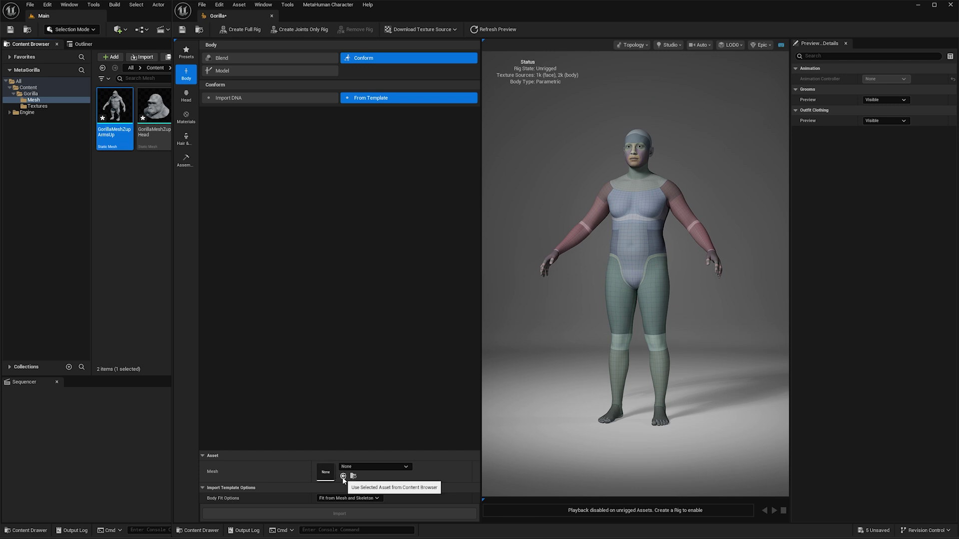
{"action": "left_click", "coordinate": [343, 477]}
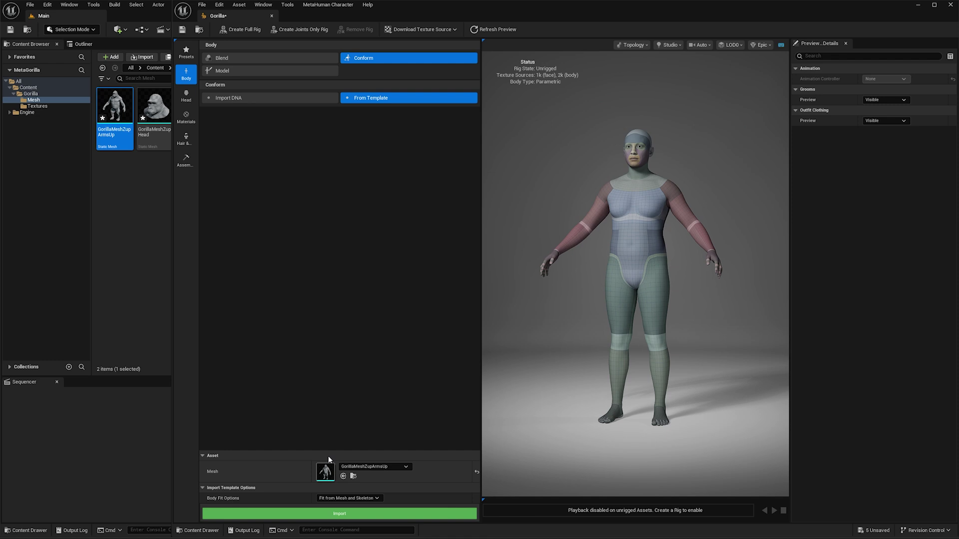
{"action": "left_click", "coordinate": [336, 514]}
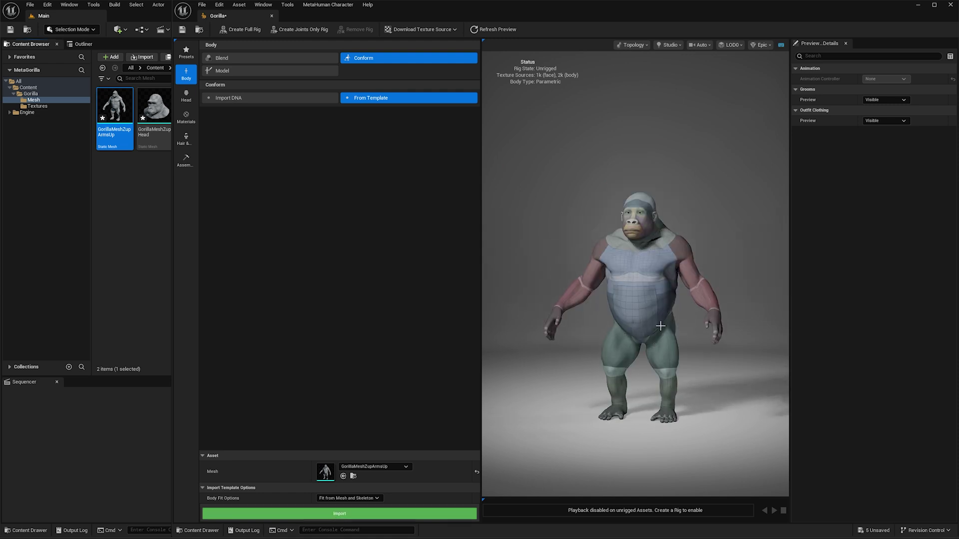
Search the Editor Preferences for "invert", enable Invert Middle Mouse Pan for viewports, and close the preferences.
{"action": "left_click_drag", "start_coordinate": [660, 325], "coordinate": [608, 326]}
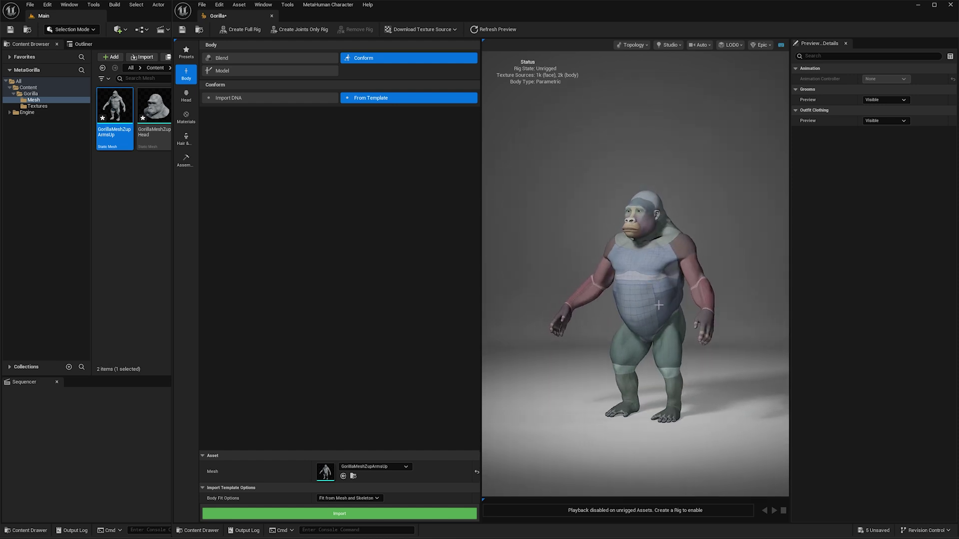
{"action": "scroll", "coordinate": [659, 305], "scroll_direction": "up", "scroll_amount": 5}
{"action": "mouse_move", "coordinate": [690, 313]}
{"action": "left_mouse_down"}
{"action": "mouse_move", "coordinate": [609, 313]}
{"action": "mouse_move", "coordinate": [689, 313]}
{"action": "left_mouse_up"}
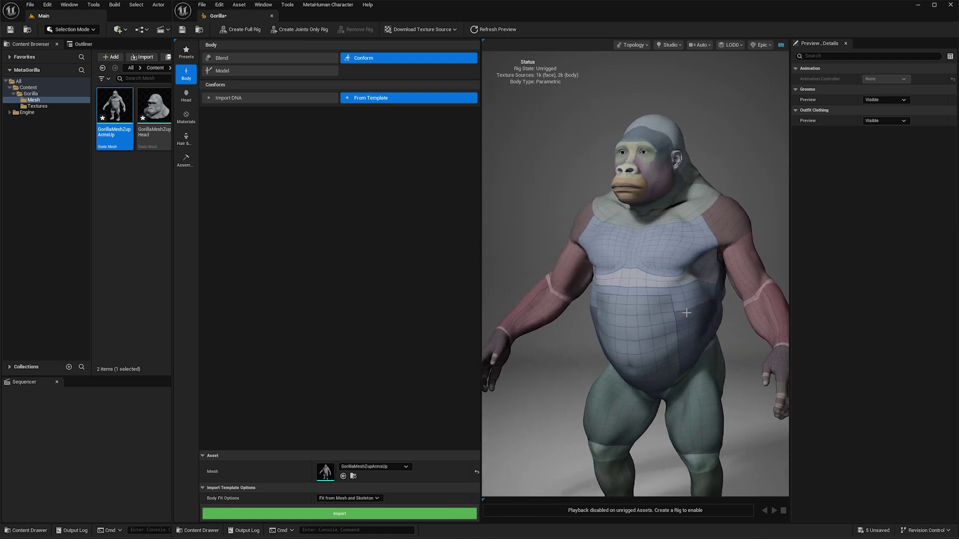
{"action": "left_click", "coordinate": [69, 5]}
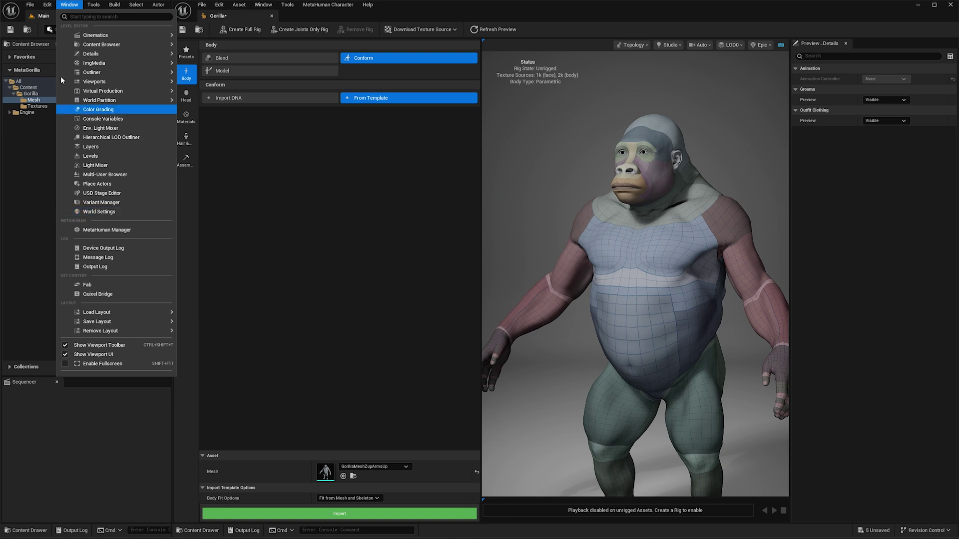
{"action": "left_click", "coordinate": [48, 4]}
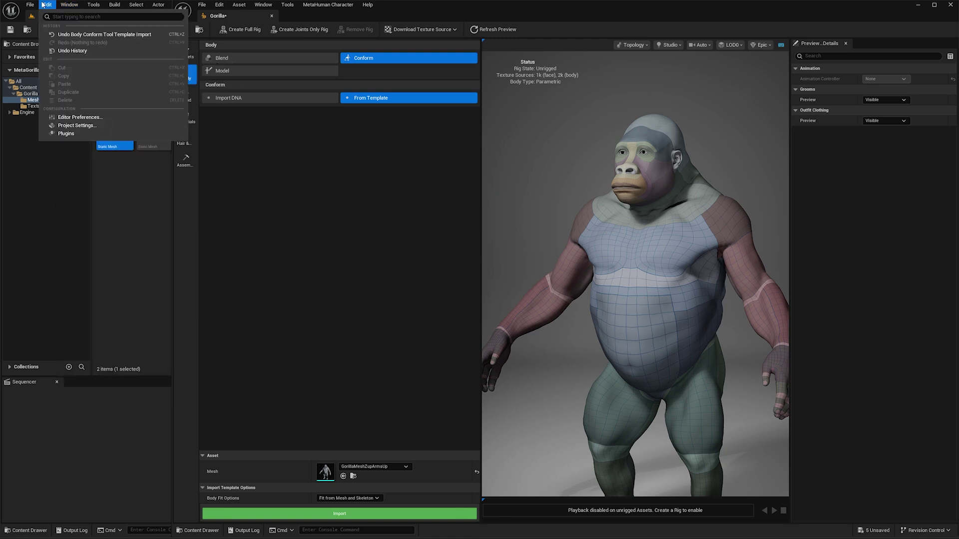
{"action": "left_click", "coordinate": [67, 118]}
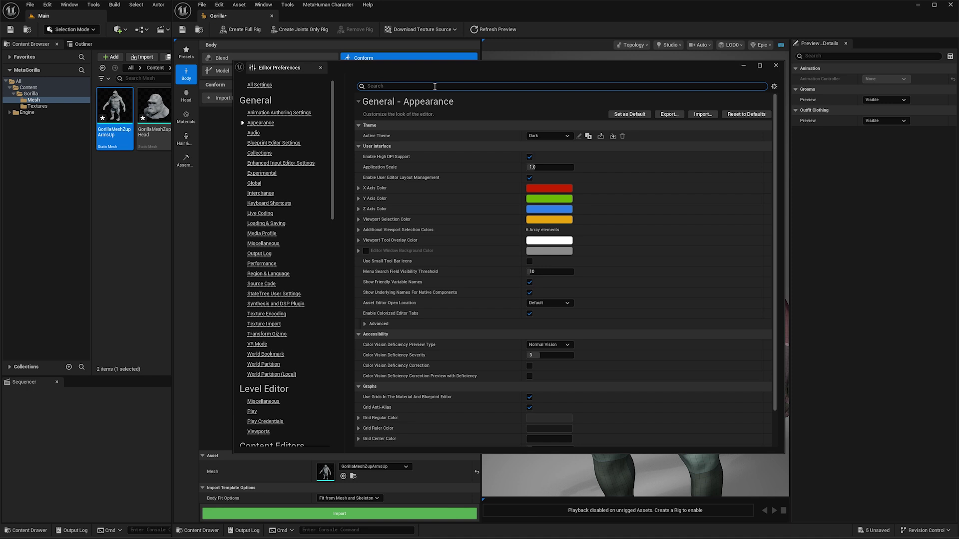
{"action": "left_click", "coordinate": [47, 4]}
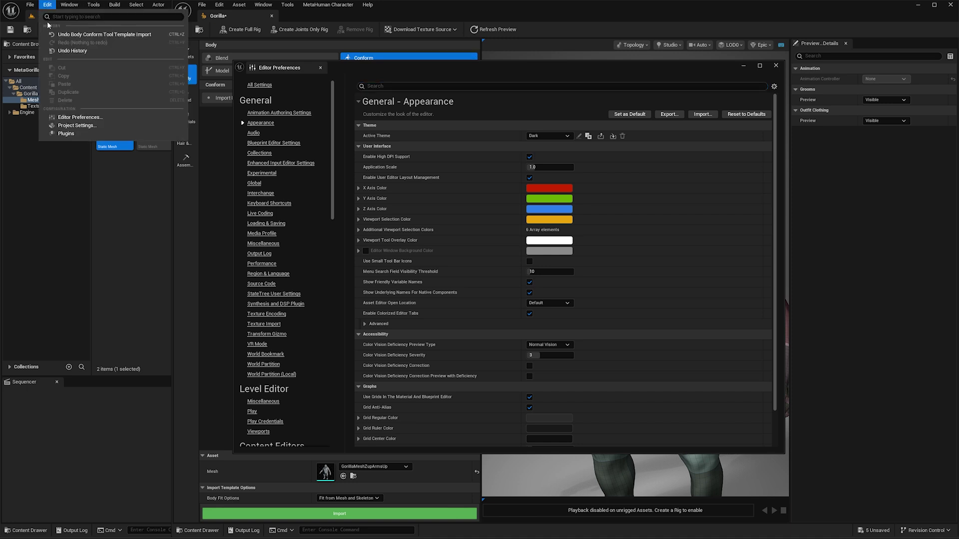
{"action": "left_click", "coordinate": [82, 119]}
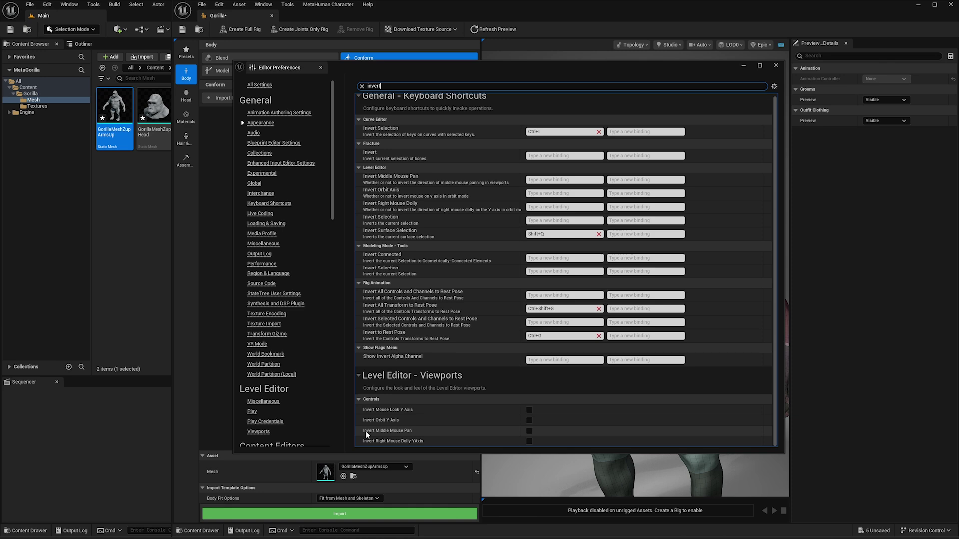
{"action": "left_click", "coordinate": [530, 431]}
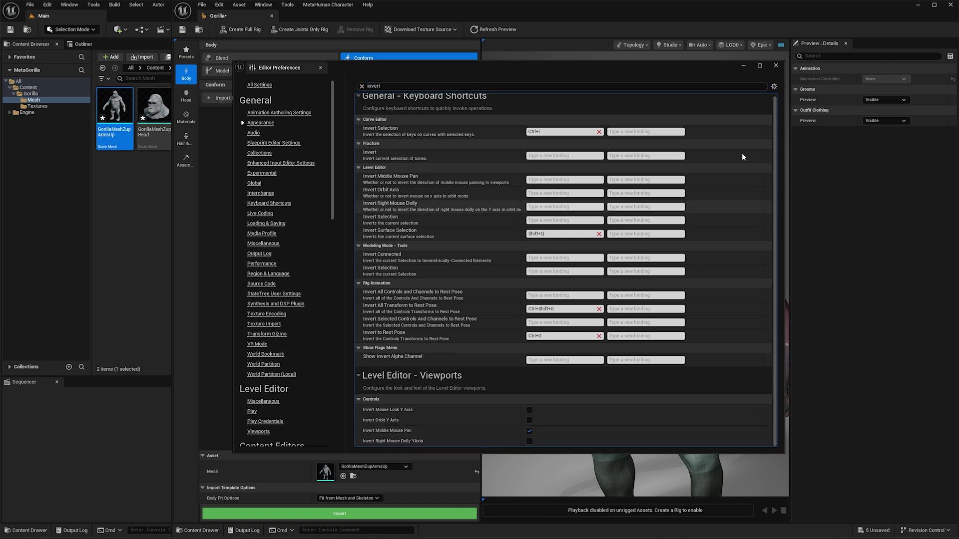
{"action": "left_click", "coordinate": [776, 66]}
Examine the conformed gorilla body in the viewport from several angles and distances.
{"action": "mouse_move", "coordinate": [635, 273]}
{"action": "middle_mouse_down"}
{"action": "mouse_move", "coordinate": [637, 292]}
{"action": "mouse_move", "coordinate": [636, 271]}
{"action": "middle_mouse_up"}
{"action": "right_click_drag", "start_coordinate": [636, 271], "coordinate": [612, 280], "text": "alt"}
{"action": "mouse_move", "coordinate": [580, 287]}
{"action": "left_mouse_down", "text": "alt"}
{"action": "mouse_move", "coordinate": [636, 287]}
{"action": "mouse_move", "coordinate": [582, 287]}
{"action": "left_mouse_up", "text": "alt"}
{"action": "middle_click_drag", "start_coordinate": [582, 288], "coordinate": [564, 287]}
{"action": "left_click_drag", "start_coordinate": [563, 287], "coordinate": [631, 290], "text": "alt"}
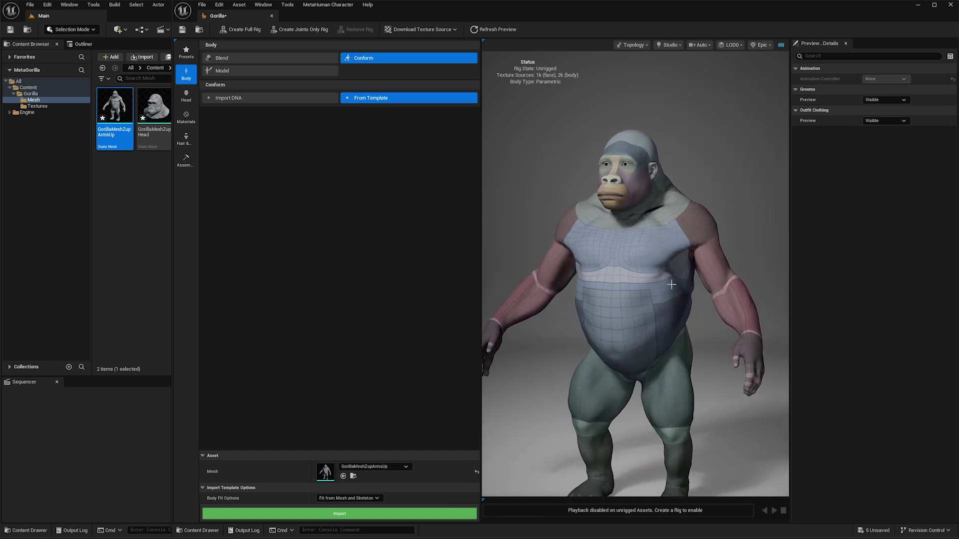
{"action": "middle_click_drag", "start_coordinate": [632, 289], "coordinate": [638, 310]}
{"action": "left_click_drag", "start_coordinate": [637, 309], "coordinate": [622, 309], "text": "alt"}
{"action": "middle_click_drag", "start_coordinate": [650, 324], "coordinate": [651, 340]}
{"action": "left_click_drag", "start_coordinate": [652, 333], "coordinate": [642, 327], "text": "alt"}
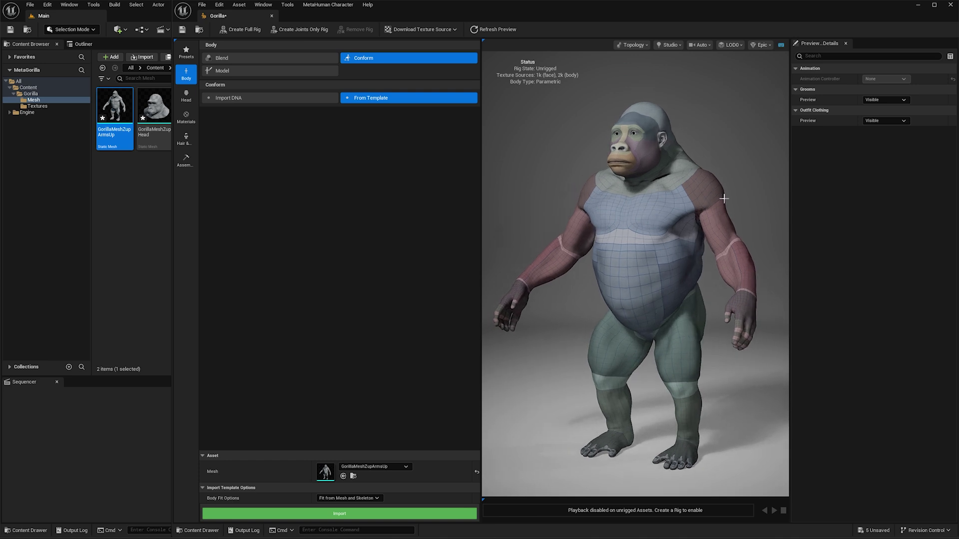
Preview the conformed gorilla body with the Skin material and view it from different angles.
{"action": "left_click", "coordinate": [634, 45]}
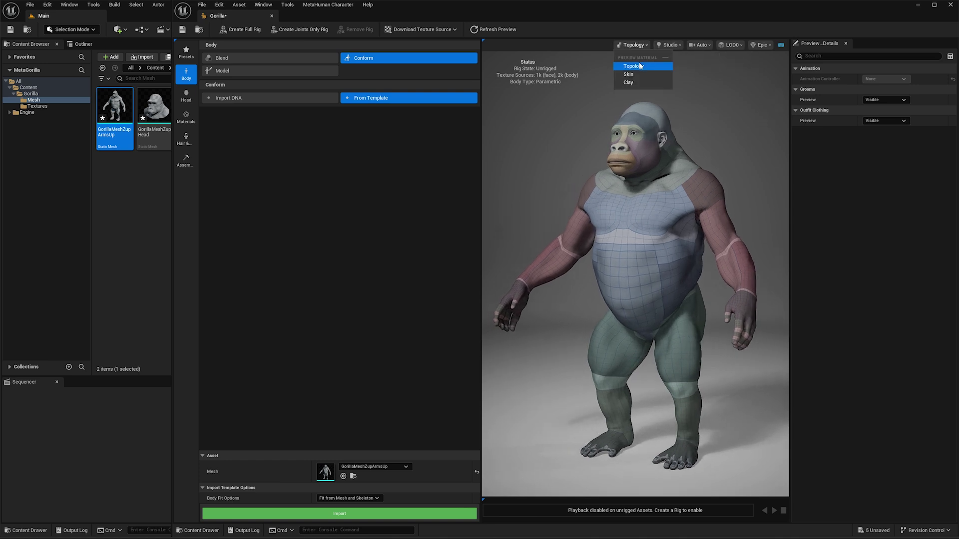
{"action": "left_click", "coordinate": [629, 74]}
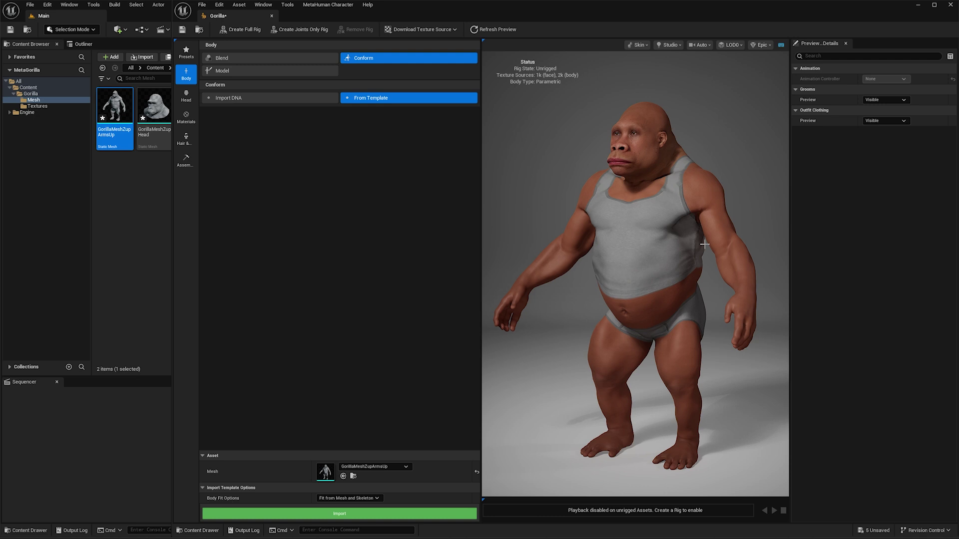
{"action": "mouse_move", "coordinate": [639, 266]}
{"action": "left_mouse_down", "text": "alt"}
{"action": "mouse_move", "coordinate": [769, 267]}
{"action": "mouse_move", "coordinate": [636, 267]}
{"action": "mouse_move", "coordinate": [628, 257]}
{"action": "mouse_move", "coordinate": [574, 255]}
{"action": "mouse_move", "coordinate": [645, 254]}
{"action": "left_mouse_up", "text": "alt"}
{"action": "middle_click_drag", "start_coordinate": [624, 174], "coordinate": [619, 232], "text": "alt"}
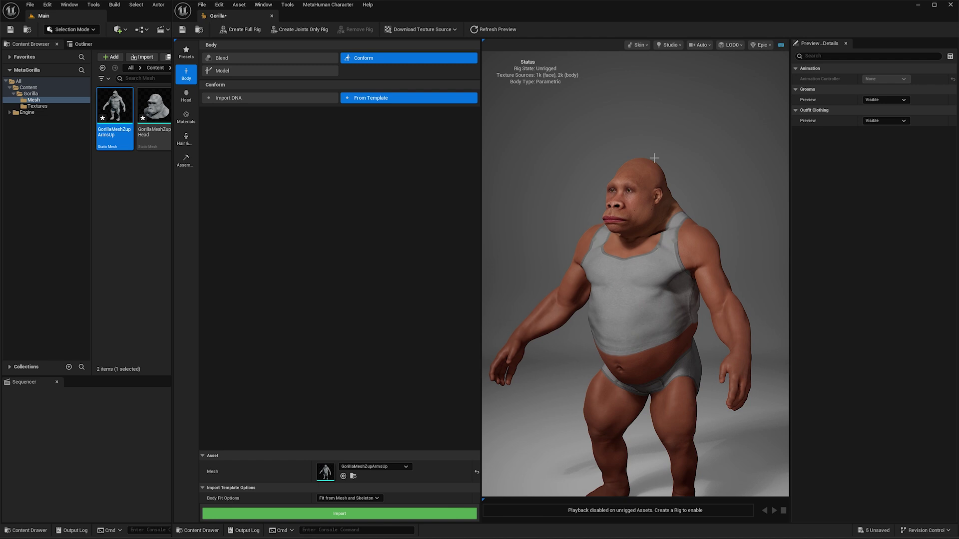
{"action": "left_click_drag", "start_coordinate": [620, 250], "coordinate": [687, 251], "text": "alt"}
{"action": "left_click_drag", "start_coordinate": [625, 270], "coordinate": [639, 269]}
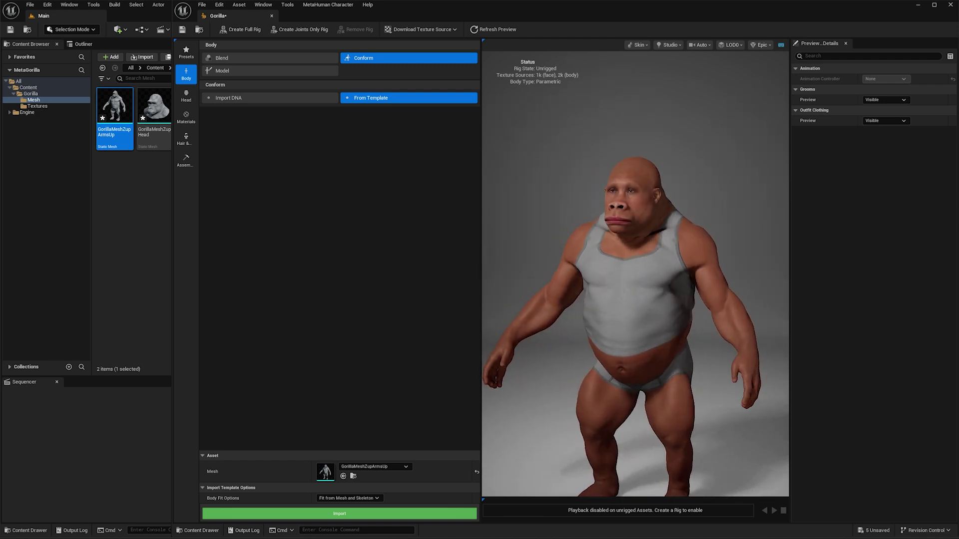
Set the preview material to Topology and inspect the gorilla's head close up from the front and side.
{"action": "left_click", "coordinate": [639, 44]}
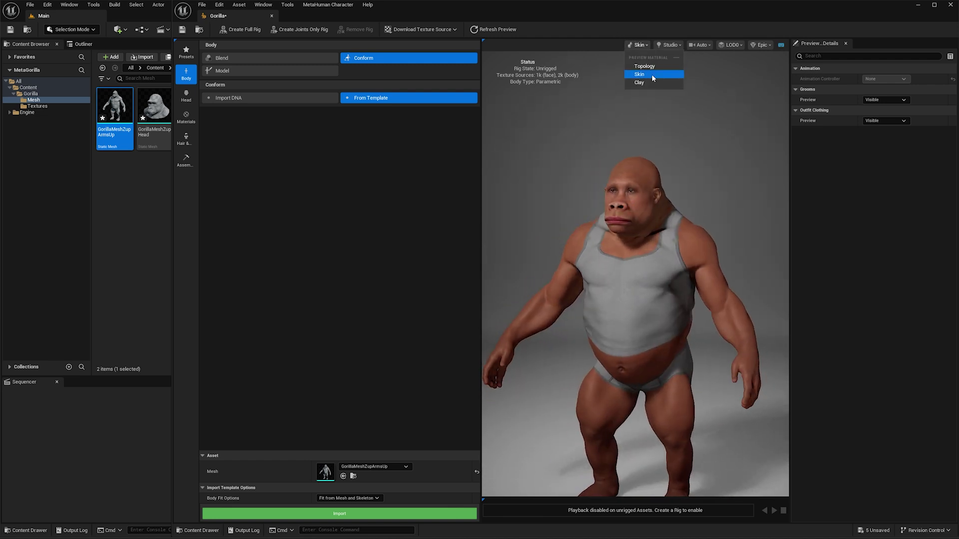
{"action": "left_click", "coordinate": [645, 67]}
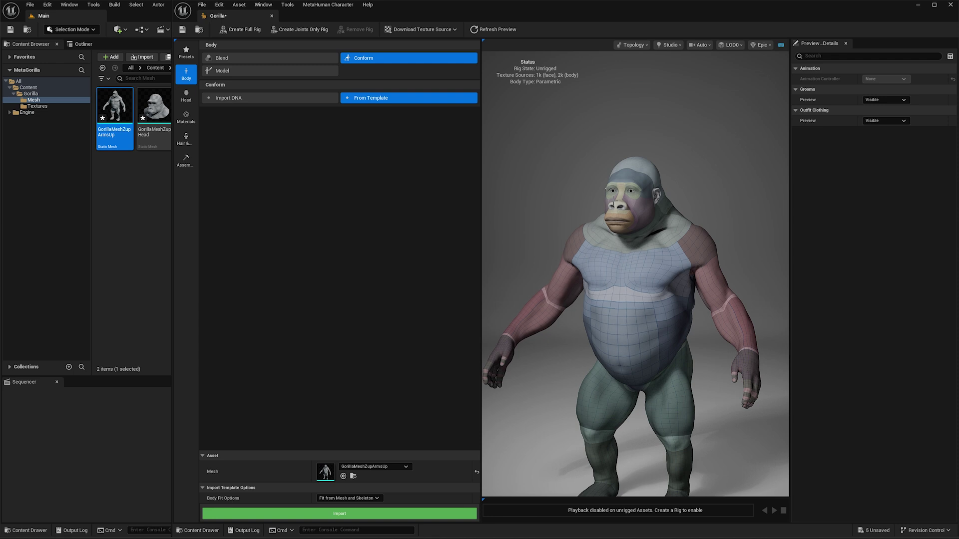
{"action": "scroll", "coordinate": [619, 186], "scroll_direction": "up", "scroll_amount": 8}
{"action": "middle_click_drag", "start_coordinate": [638, 107], "coordinate": [625, 299]}
{"action": "left_click_drag", "start_coordinate": [718, 252], "coordinate": [560, 231]}
{"action": "left_click_drag", "start_coordinate": [730, 237], "coordinate": [532, 239]}
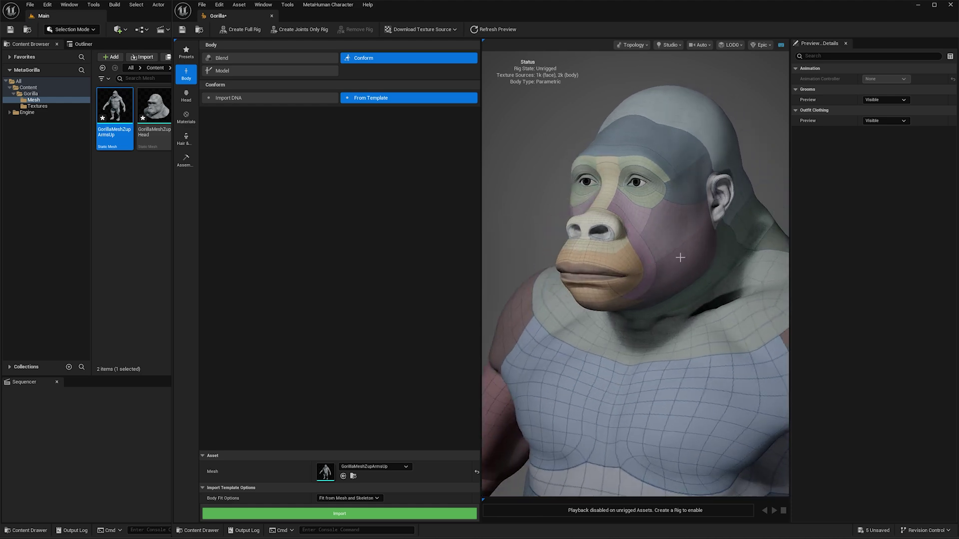
{"action": "left_click_drag", "start_coordinate": [669, 258], "coordinate": [517, 234]}
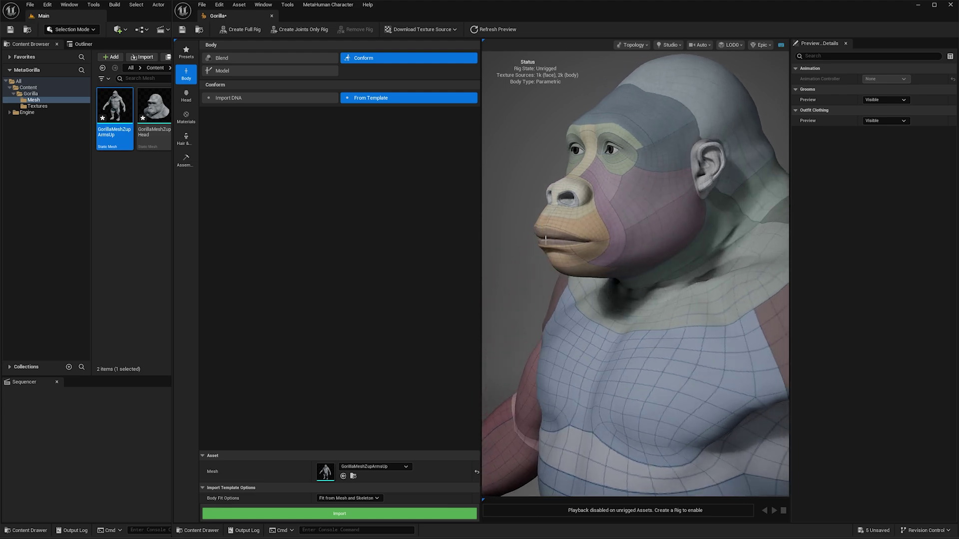
{"action": "left_click_drag", "start_coordinate": [657, 244], "coordinate": [689, 245]}
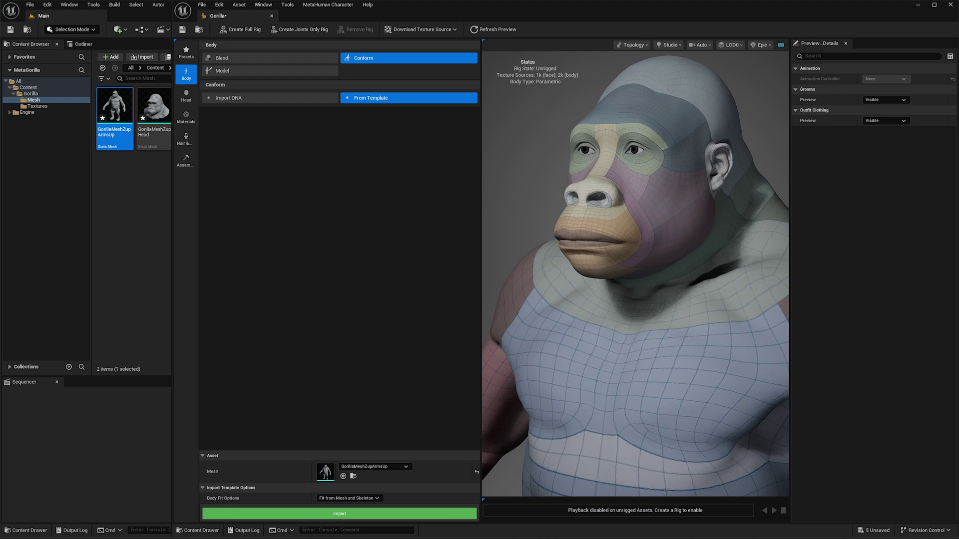
Set up the head conform from a template, using GorillaMeshZupHead as the head mesh.
{"action": "left_click_drag", "start_coordinate": [621, 190], "coordinate": [627, 186]}
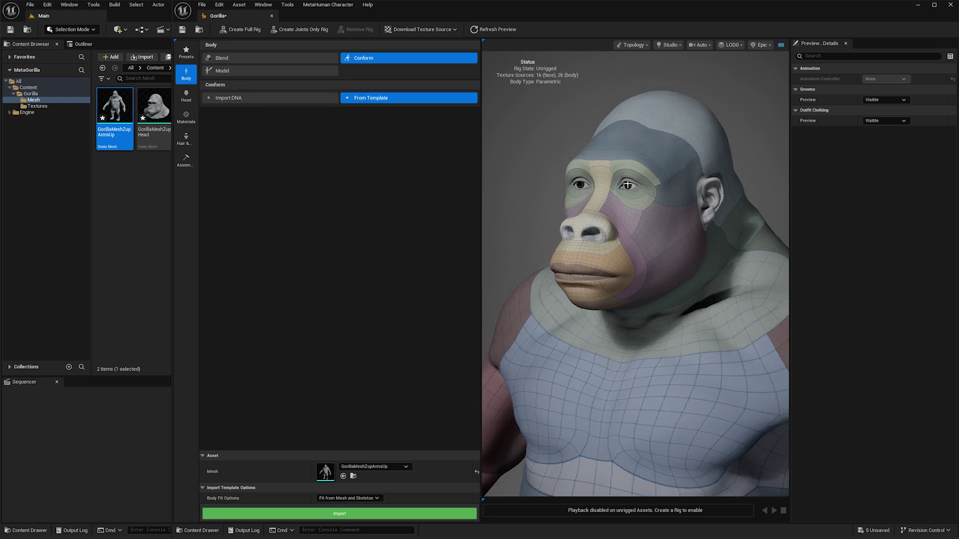
{"action": "left_click", "coordinate": [185, 95]}
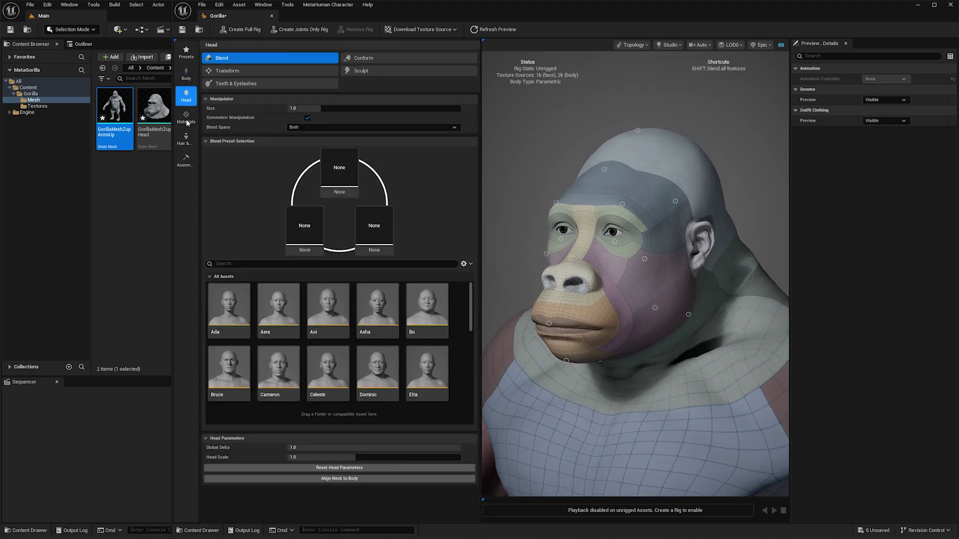
{"action": "left_click", "coordinate": [397, 59]}
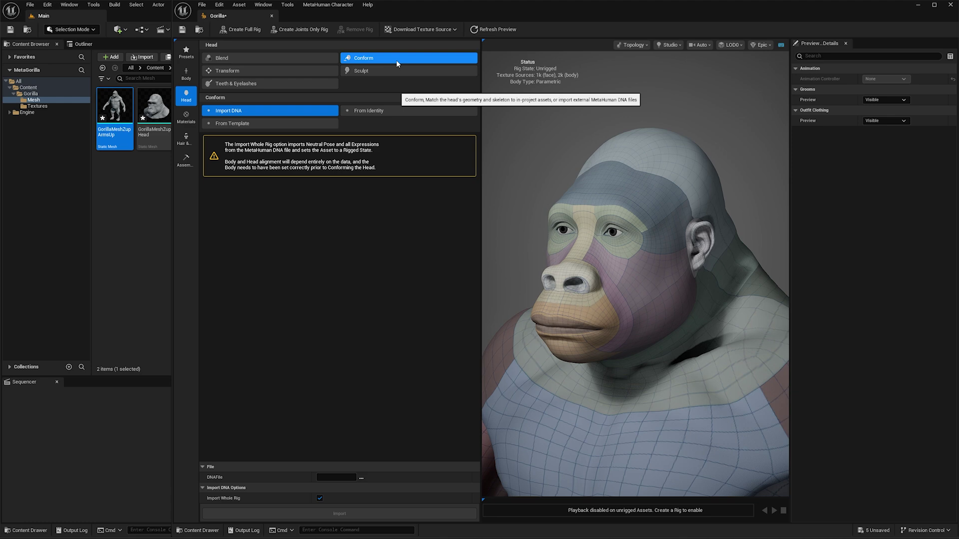
{"action": "left_click", "coordinate": [272, 123]}
{"action": "left_click", "coordinate": [155, 104]}
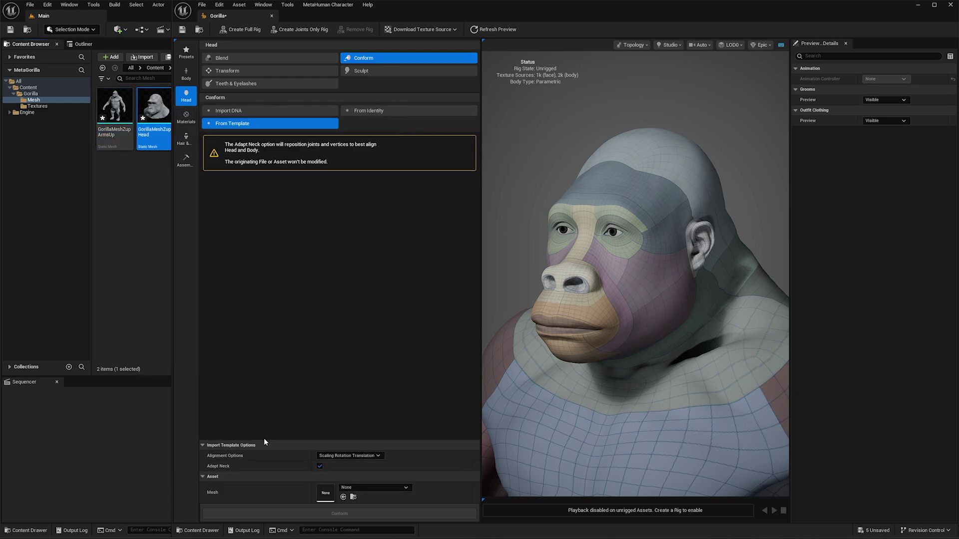
{"action": "left_click", "coordinate": [343, 497]}
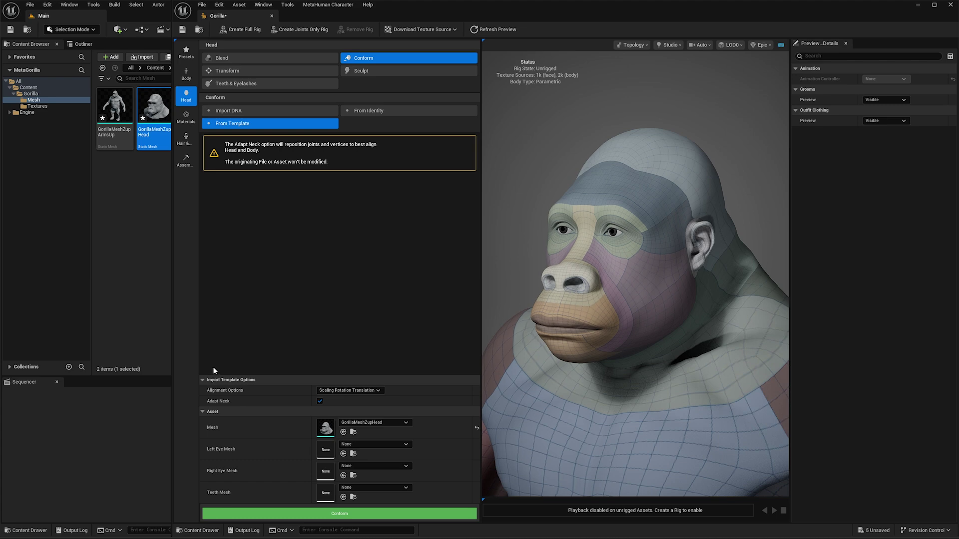
Disable Adapt Neck, set Alignment Options to None, and conform the head to the template mesh.
{"action": "left_click", "coordinate": [320, 403]}
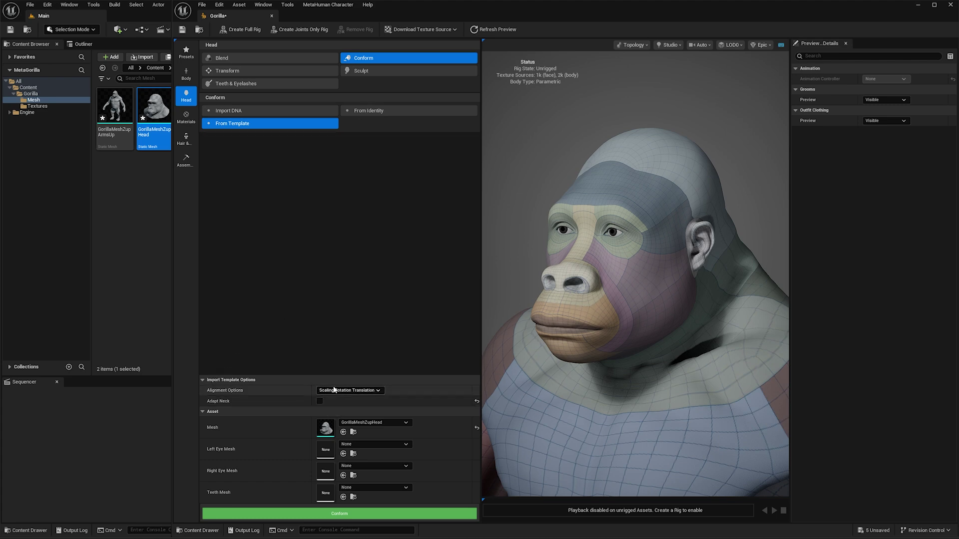
{"action": "left_click", "coordinate": [329, 392]}
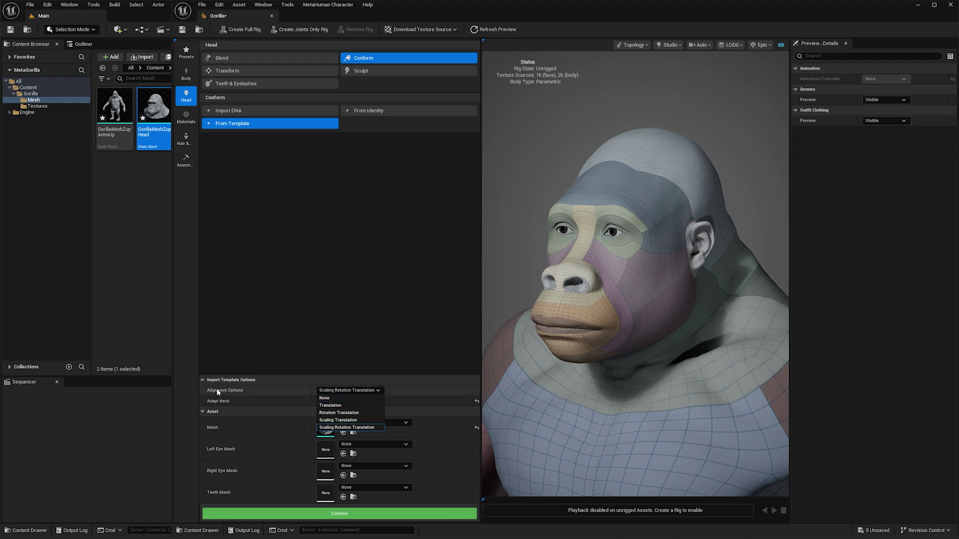
{"action": "left_click", "coordinate": [341, 399]}
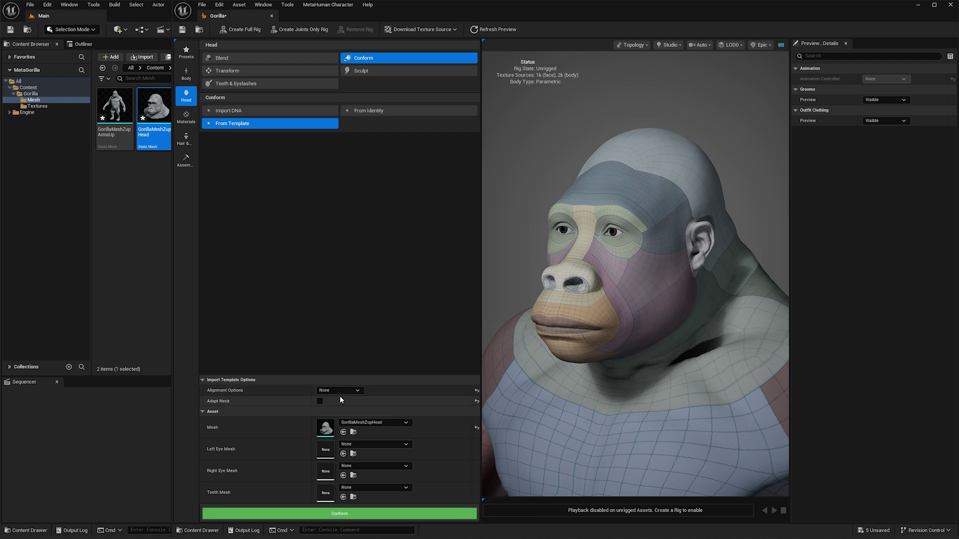
{"action": "left_click", "coordinate": [340, 514]}
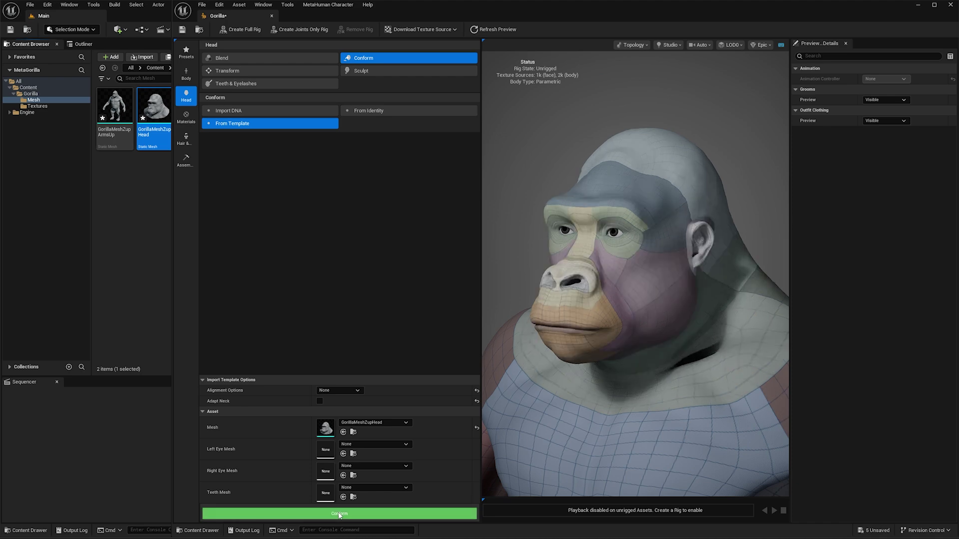
Examine the conformed gorilla head close up and the full body from several angles and distances.
{"action": "left_click_drag", "start_coordinate": [654, 380], "coordinate": [607, 377]}
{"action": "key", "text": "ctrl+z"}
{"action": "middle_click_drag", "start_coordinate": [640, 336], "coordinate": [641, 376]}
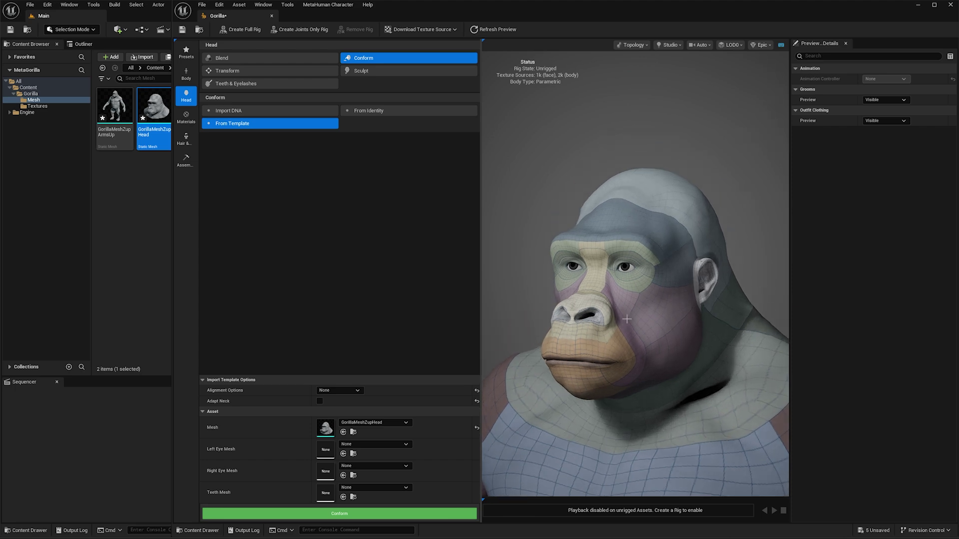
{"action": "left_click_drag", "start_coordinate": [627, 319], "coordinate": [626, 364]}
{"action": "scroll", "coordinate": [721, 408], "scroll_direction": "down", "scroll_amount": 4}
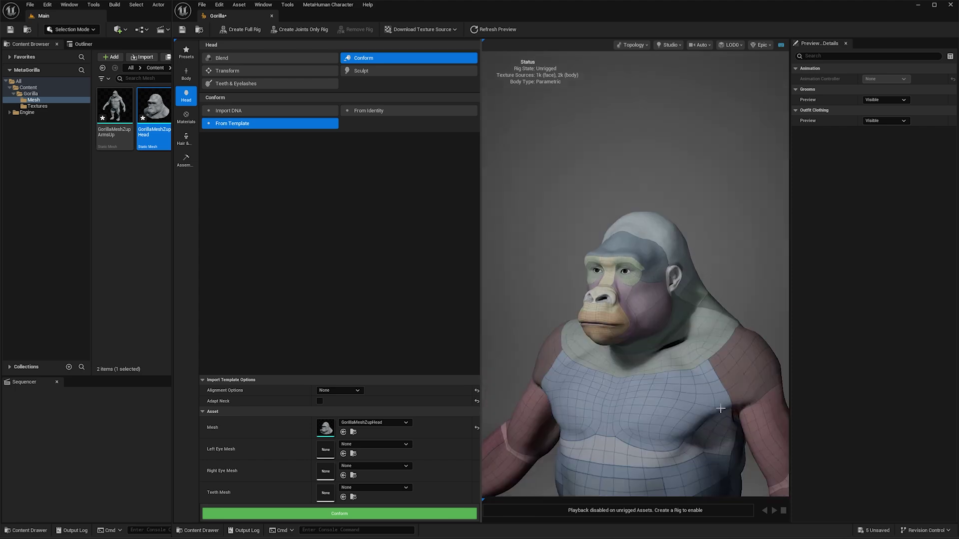
{"action": "scroll", "coordinate": [720, 408], "scroll_direction": "down", "scroll_amount": 5}
{"action": "scroll", "coordinate": [721, 409], "scroll_direction": "up", "scroll_amount": 3}
{"action": "middle_click_drag", "start_coordinate": [720, 409], "coordinate": [715, 353]}
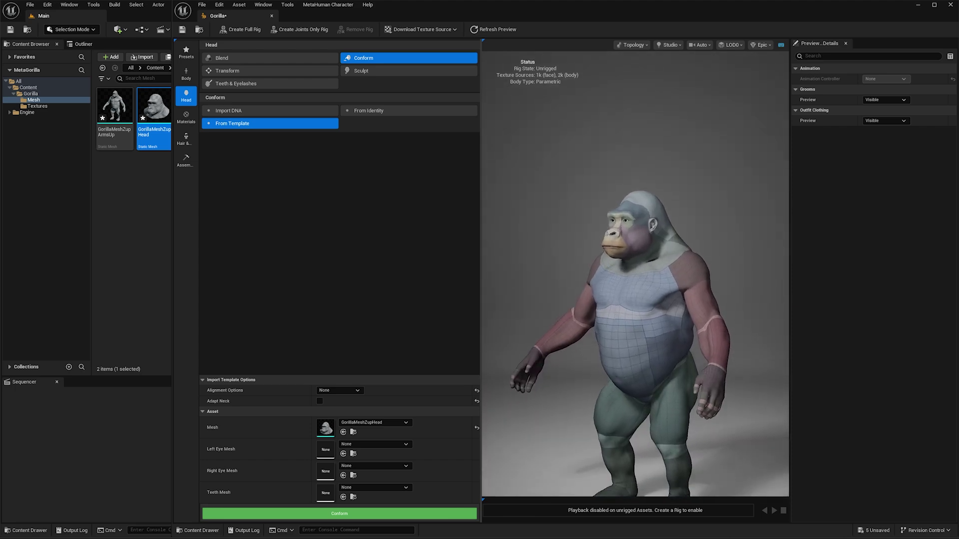
{"action": "middle_click_drag", "start_coordinate": [651, 396], "coordinate": [651, 350]}
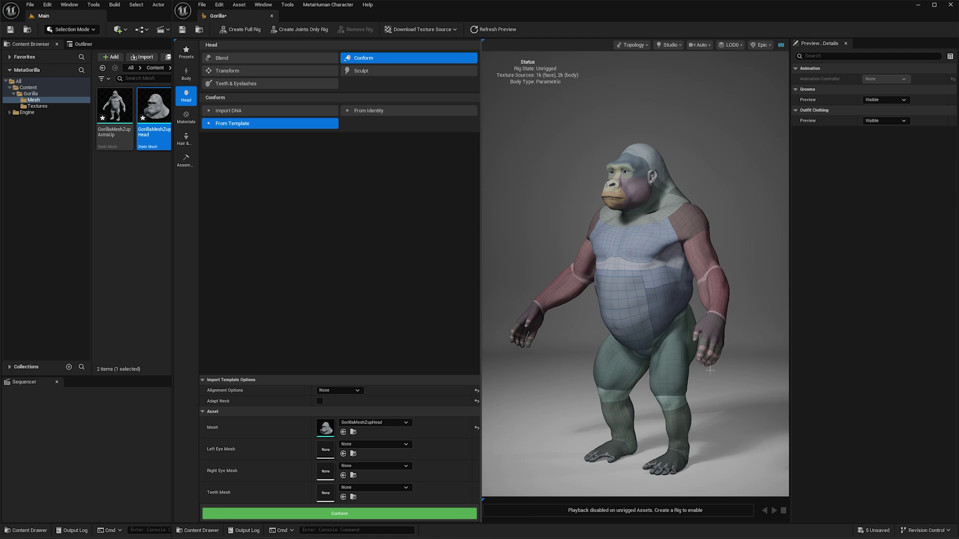
{"action": "mouse_move", "coordinate": [694, 342]}
{"action": "left_mouse_down"}
{"action": "mouse_move", "coordinate": [529, 343]}
{"action": "mouse_move", "coordinate": [684, 343]}
{"action": "left_mouse_up"}
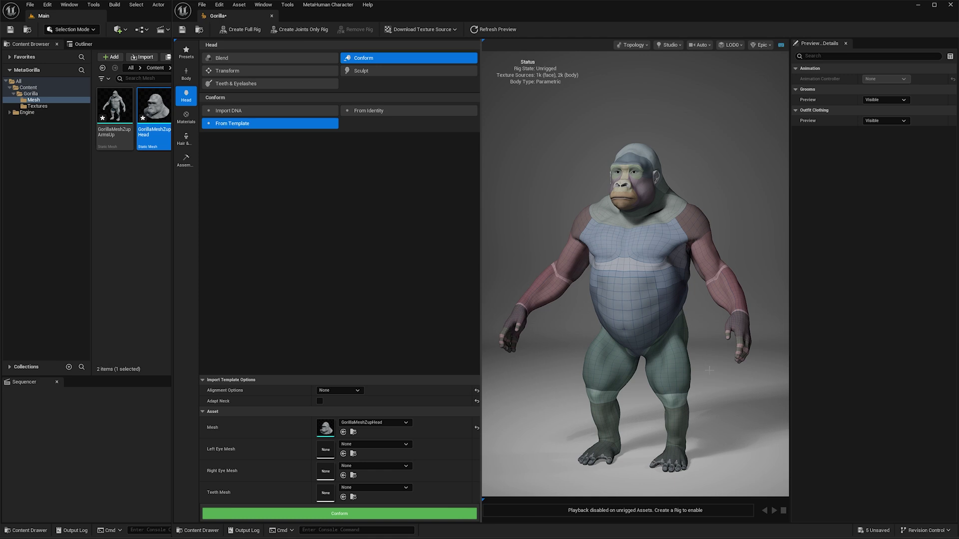
{"action": "left_click_drag", "start_coordinate": [675, 316], "coordinate": [644, 319], "text": "alt"}
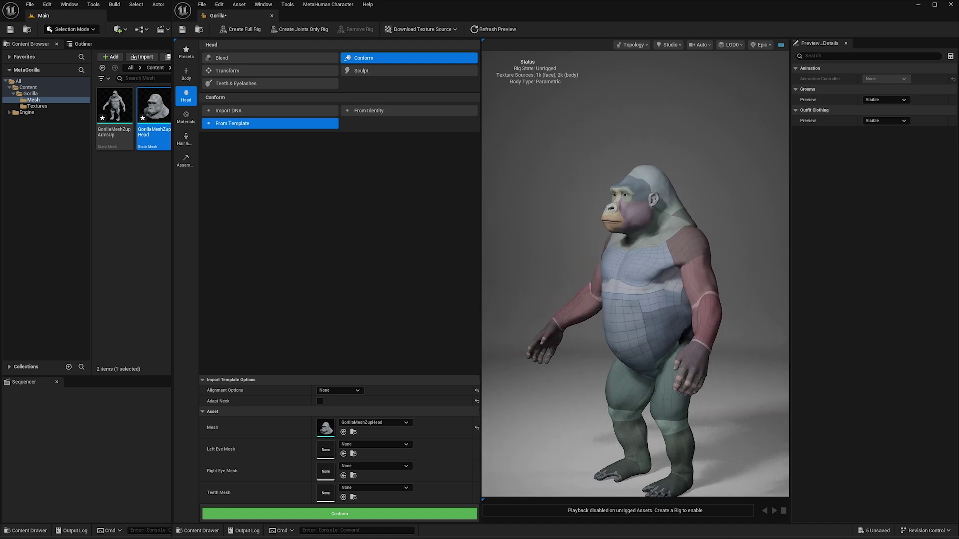
{"action": "mouse_move", "coordinate": [611, 226]}
{"action": "left_mouse_down"}
{"action": "mouse_move", "coordinate": [594, 226]}
{"action": "mouse_move", "coordinate": [630, 226]}
{"action": "left_mouse_up"}
{"action": "scroll", "coordinate": [611, 226], "scroll_direction": "up", "scroll_amount": 4}
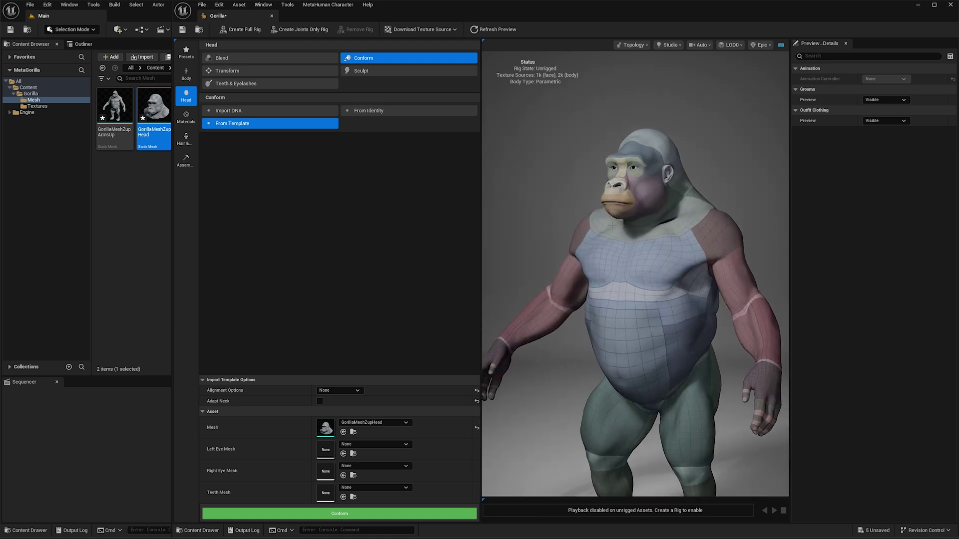
{"action": "right_click_drag", "start_coordinate": [612, 226], "coordinate": [672, 226], "text": "alt"}
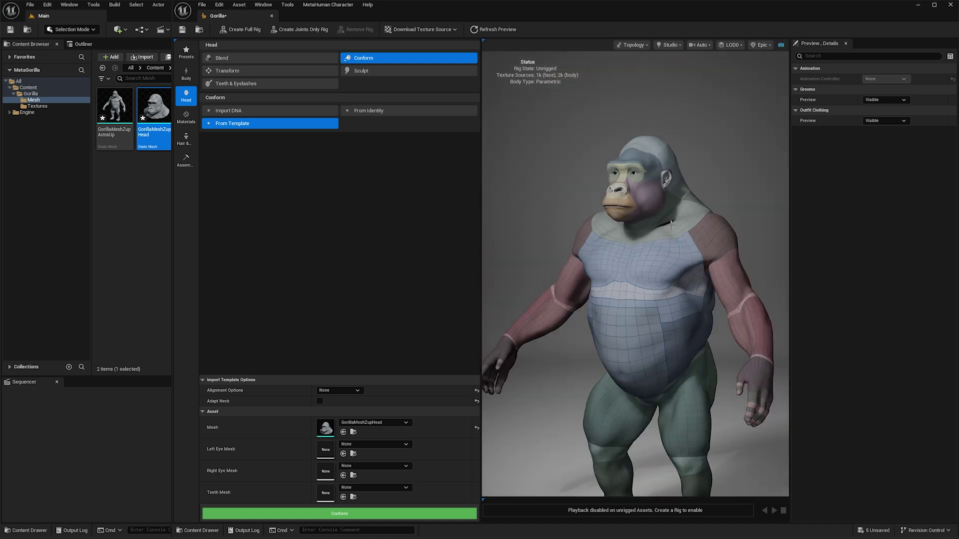
Preview the gorilla with the Skin material and inspect its face and upper body close up.
{"action": "left_click", "coordinate": [634, 45]}
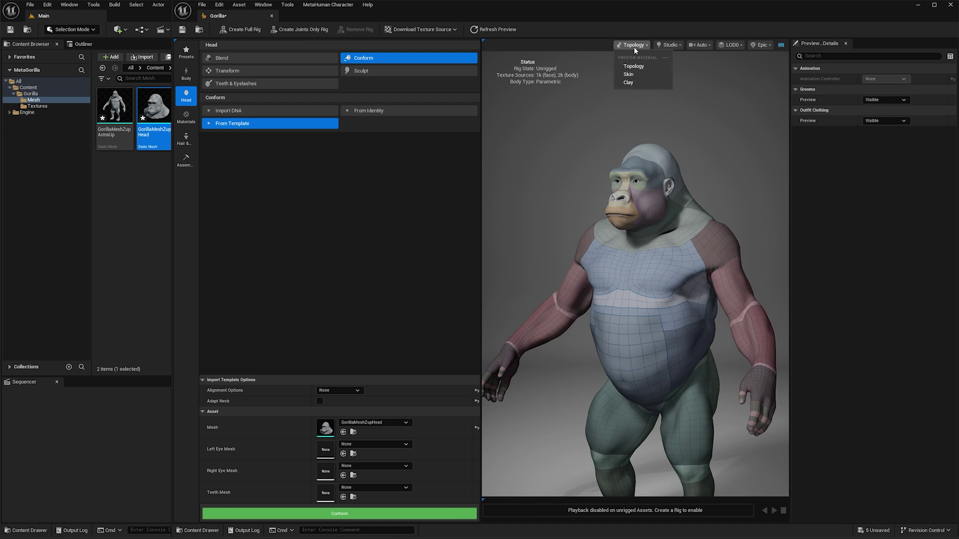
{"action": "left_click", "coordinate": [634, 75]}
{"action": "left_click_drag", "start_coordinate": [634, 224], "coordinate": [632, 205], "text": "alt"}
{"action": "scroll", "coordinate": [614, 220], "scroll_direction": "up", "scroll_amount": 3}
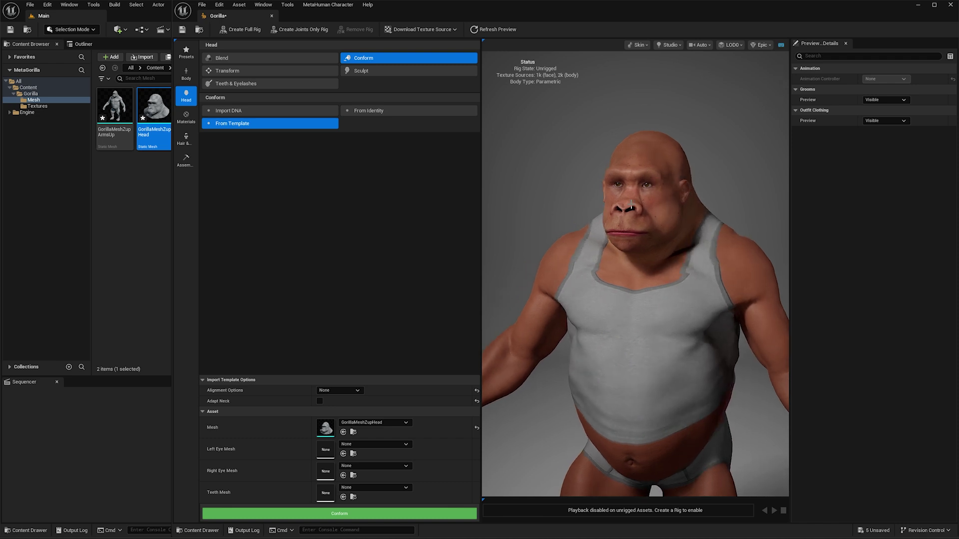
{"action": "scroll", "coordinate": [632, 205], "scroll_direction": "up", "scroll_amount": 3}
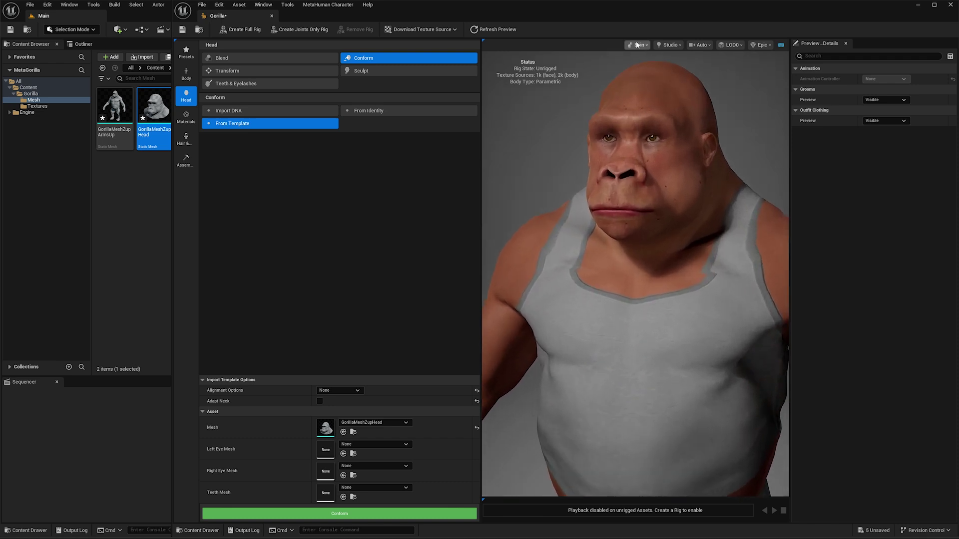
Set the preview material to Clay and view the gorilla's head and torso from the front and side.
{"action": "left_click", "coordinate": [637, 45]}
{"action": "left_click", "coordinate": [652, 86]}
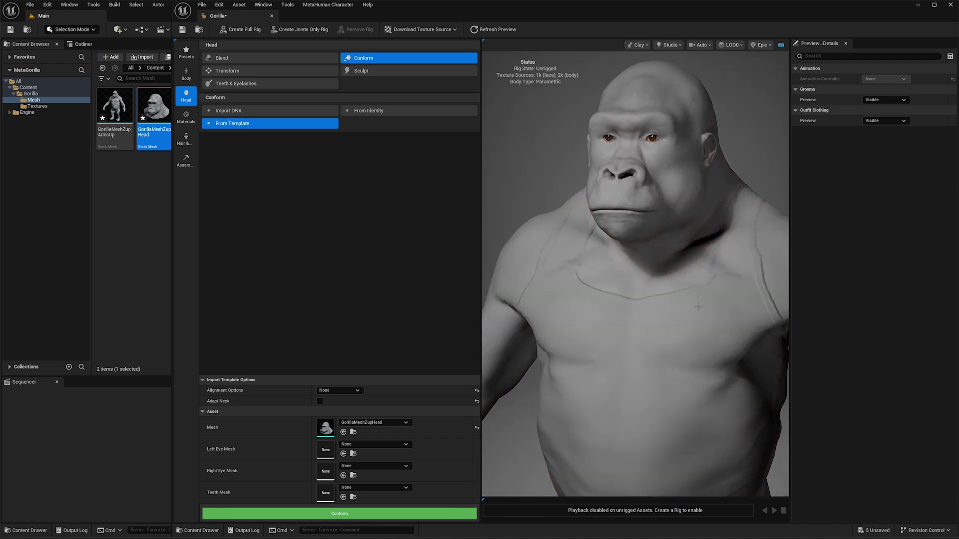
{"action": "scroll", "coordinate": [707, 303], "scroll_direction": "down", "scroll_amount": 3}
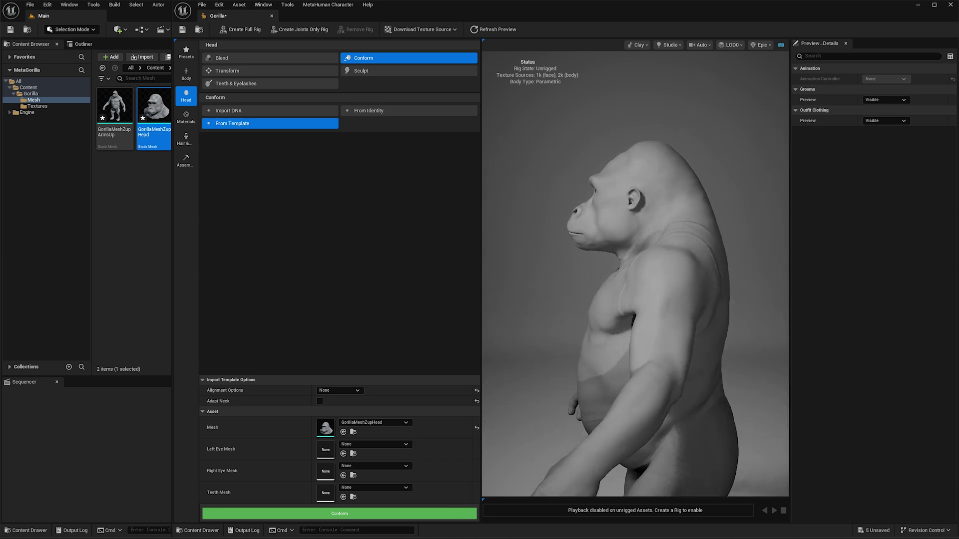